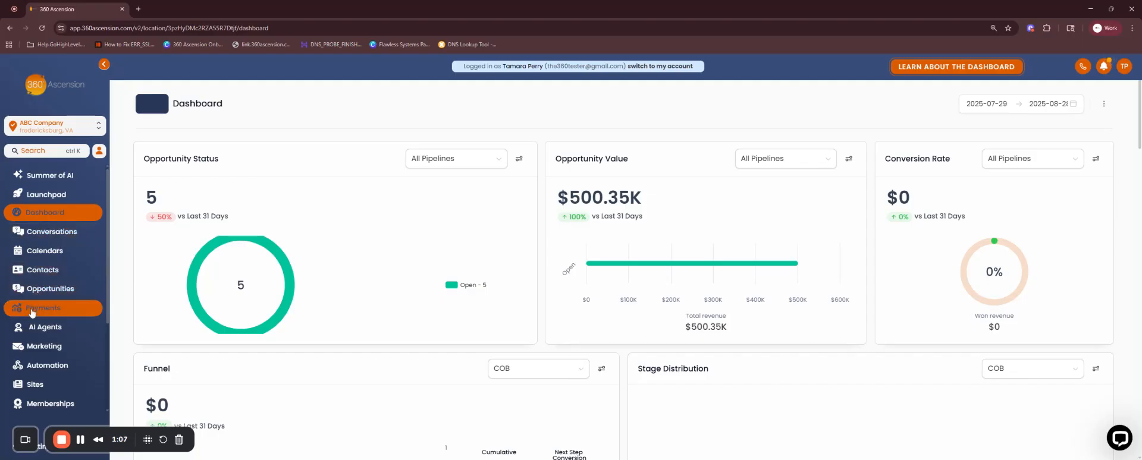
Open the payment links in the Payments section and start creating a new payment link
left_click(32, 309)
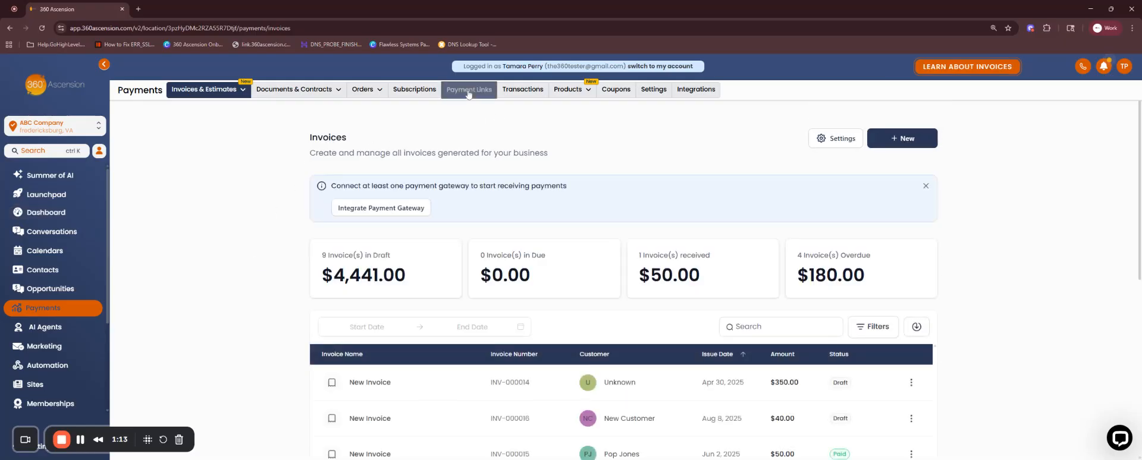
left_click(469, 91)
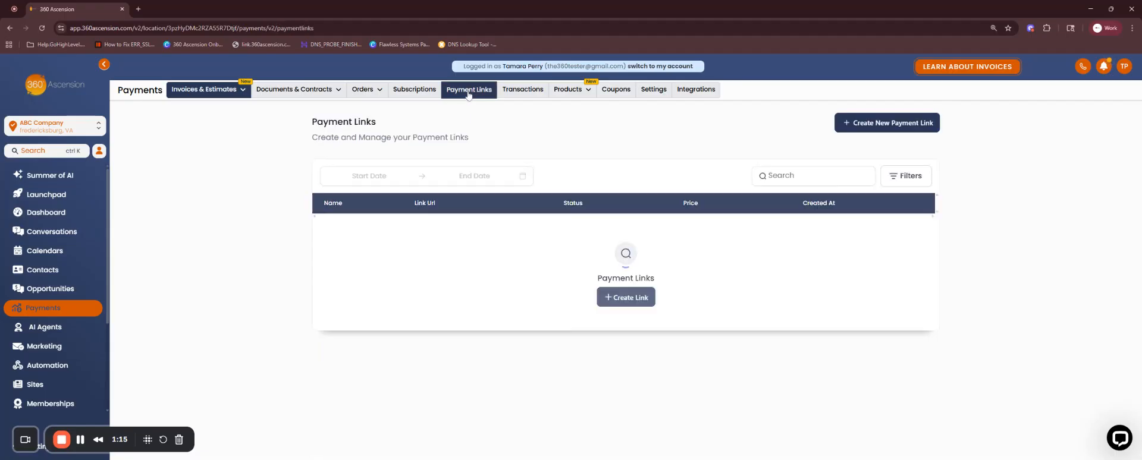
left_click(578, 90)
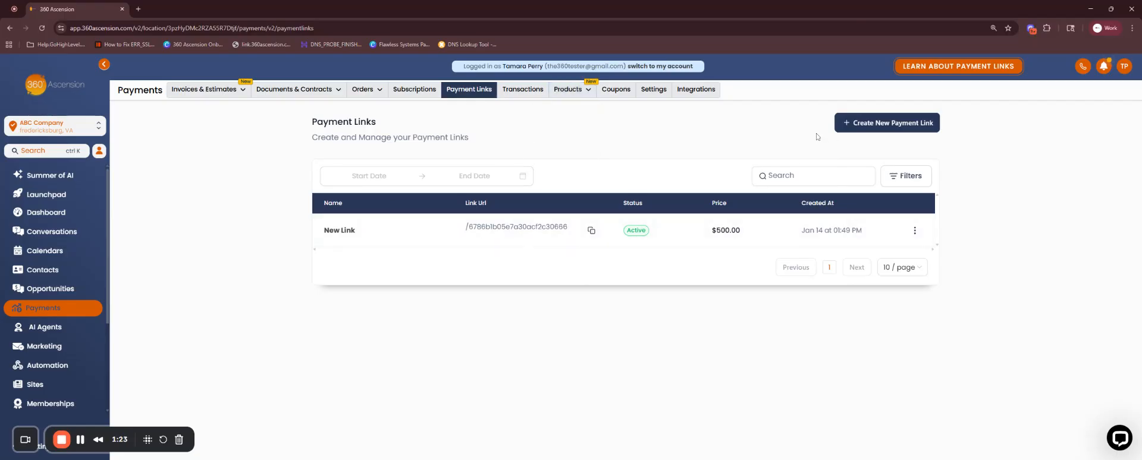
left_click(883, 126)
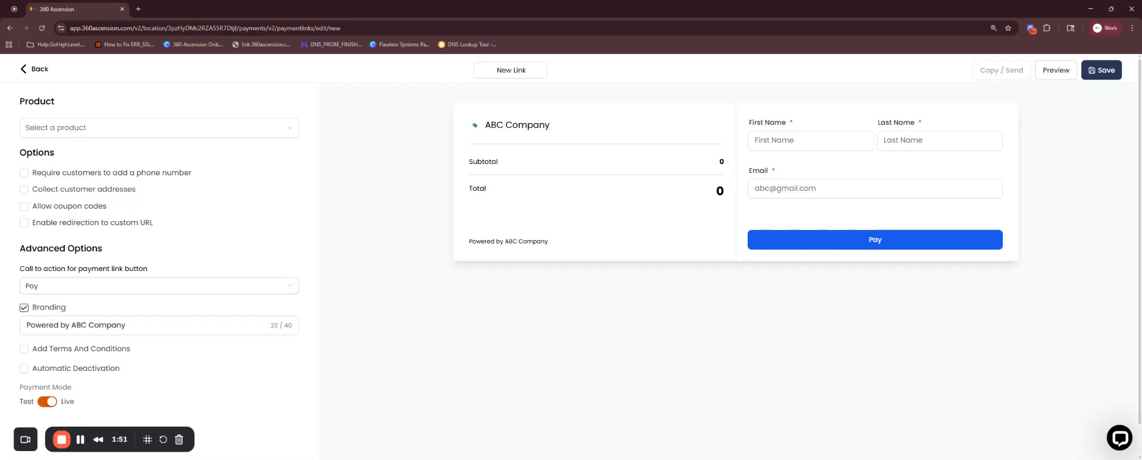
Add the Shoes @ 50 product to the payment link and let customers adjust its quantities
left_click(71, 131)
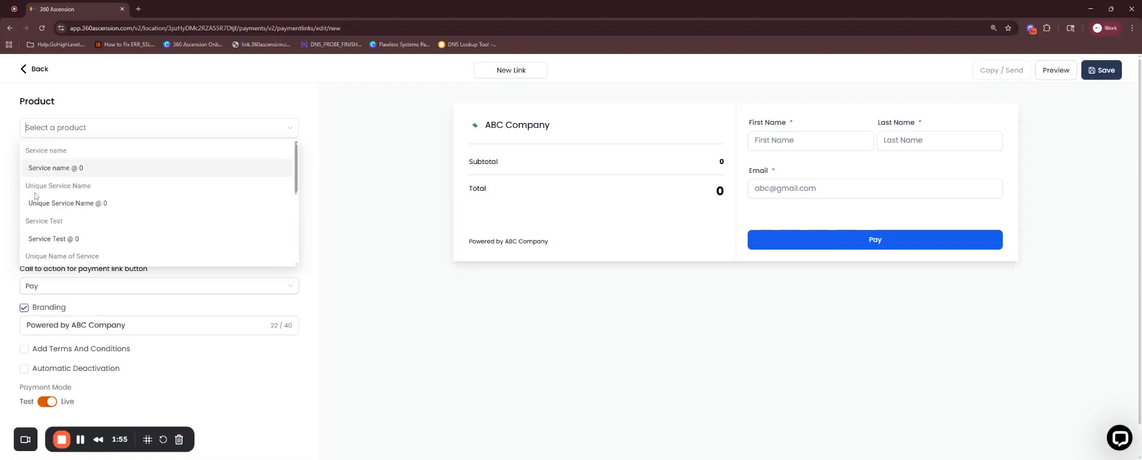
scroll(65, 220, "down", 1)
scroll(66, 226, "down", 5)
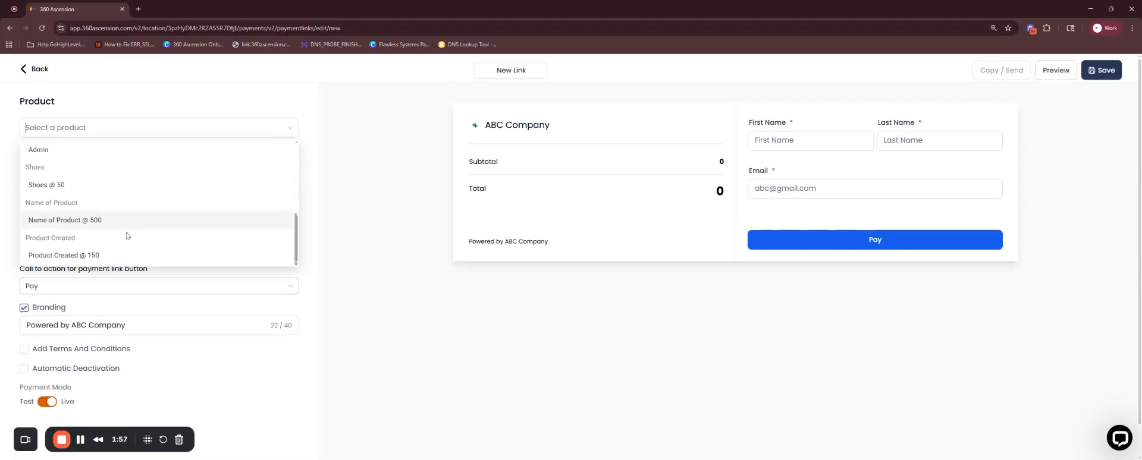
scroll(67, 227, "up", 1)
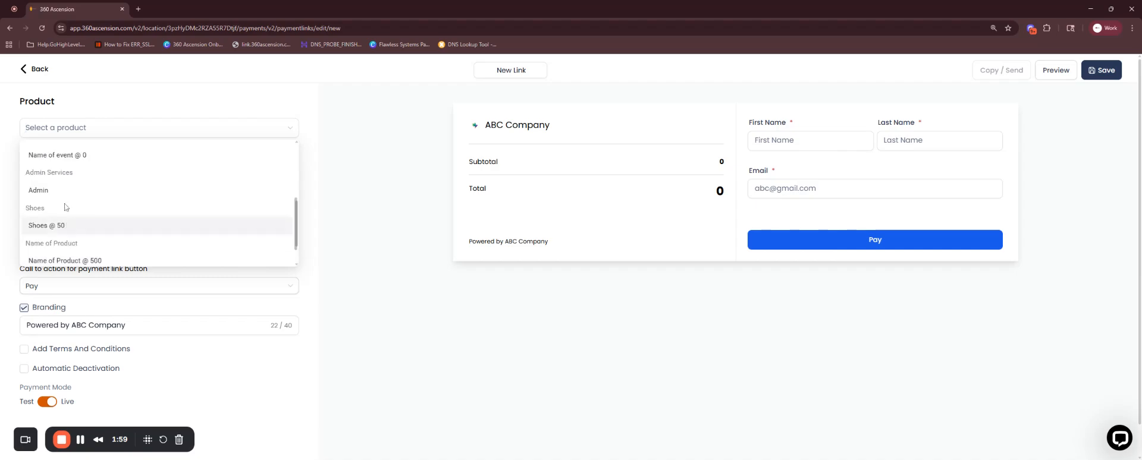
left_click(66, 230)
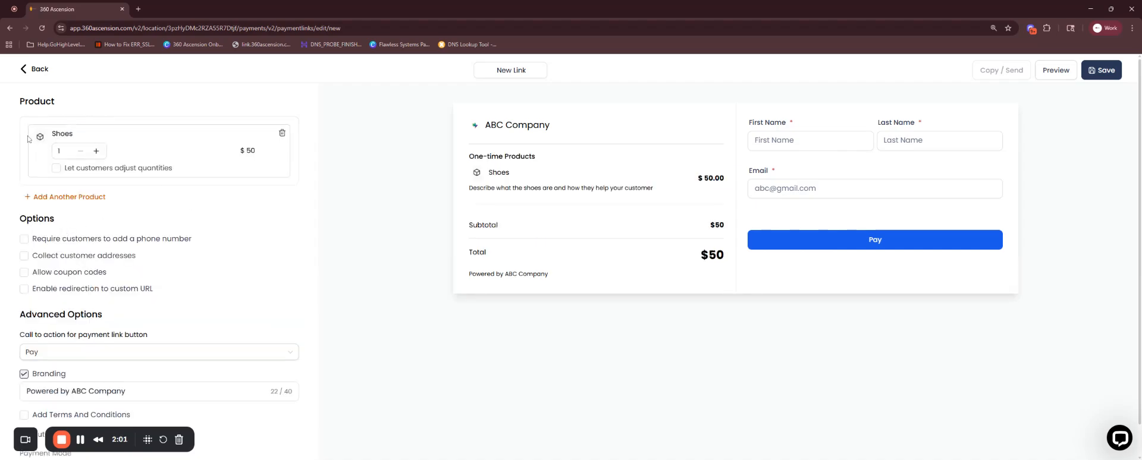
left_click(58, 171)
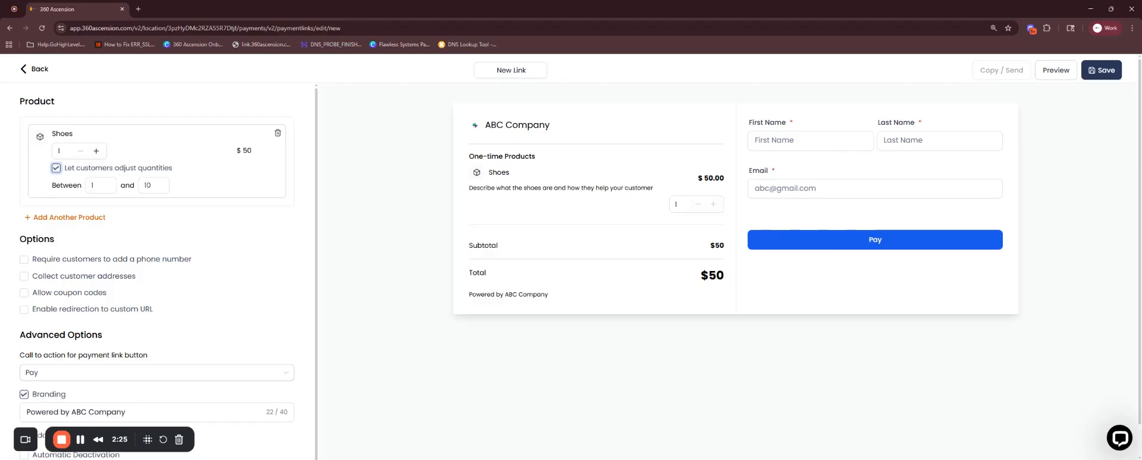
Add "Service name @ 0" as another product on the payment link
left_click(42, 220)
left_click(46, 223)
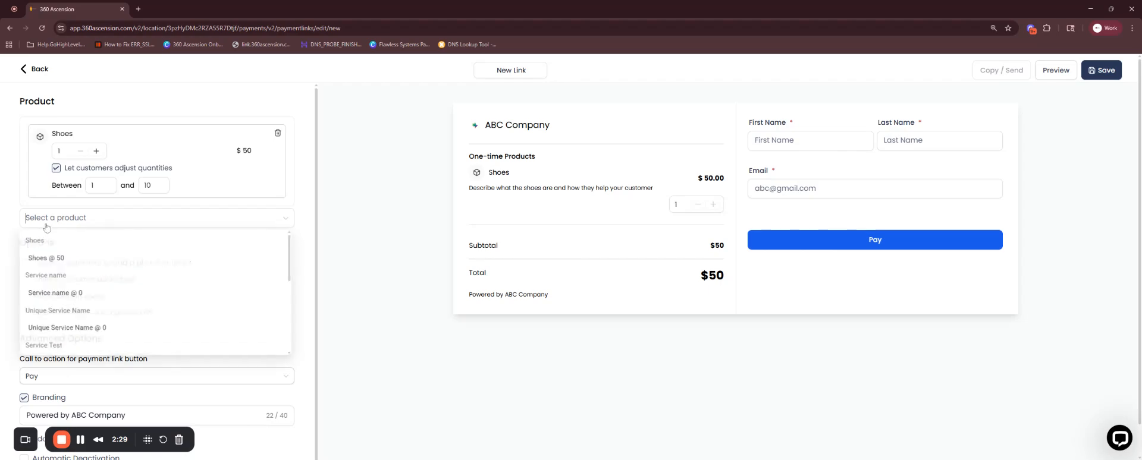
left_click(60, 295)
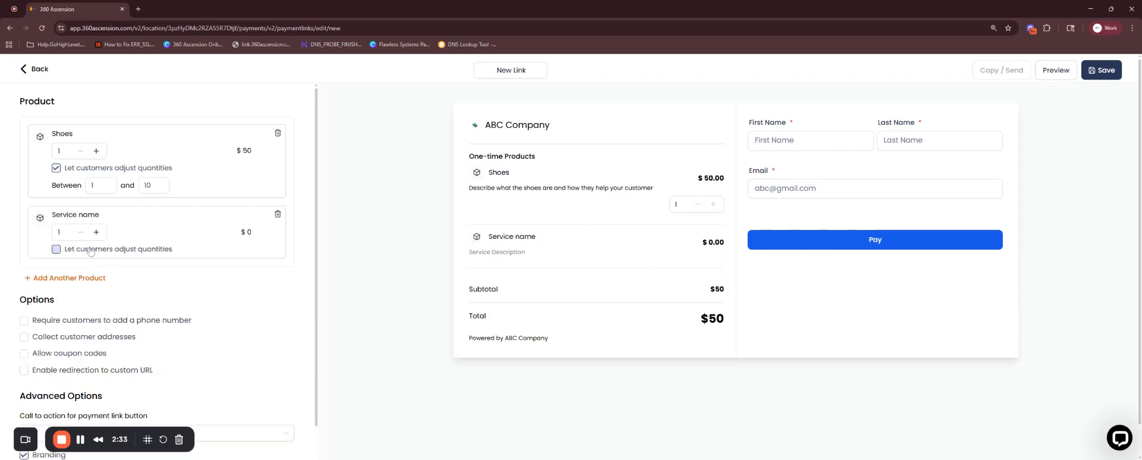
Require customers to add a phone number, collect customer addresses and allow coupon codes
scroll(170, 285, "down", 2)
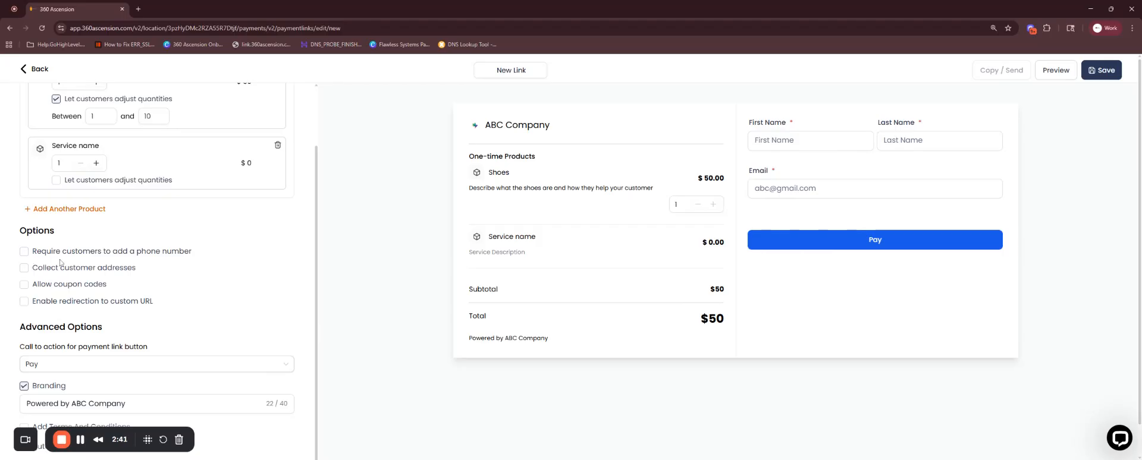
left_click(24, 253)
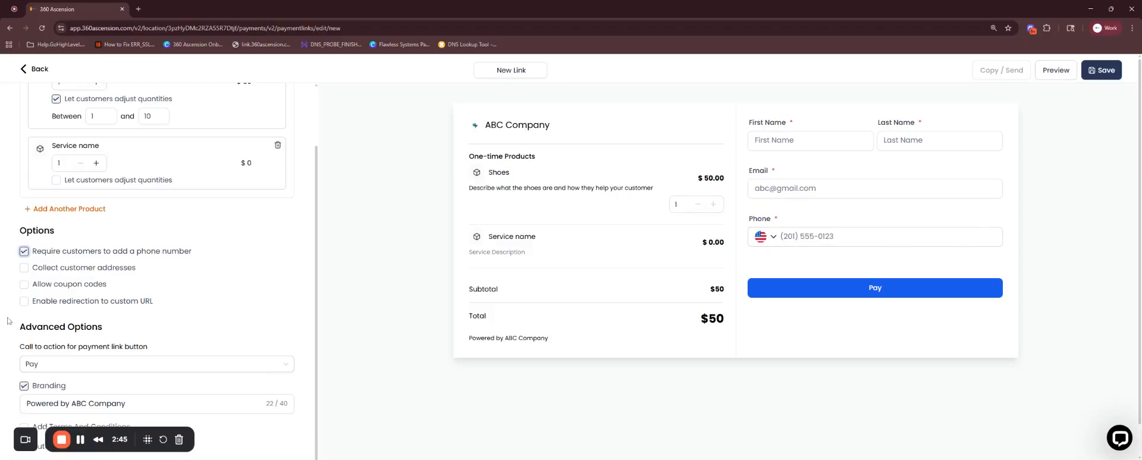
left_click(25, 271)
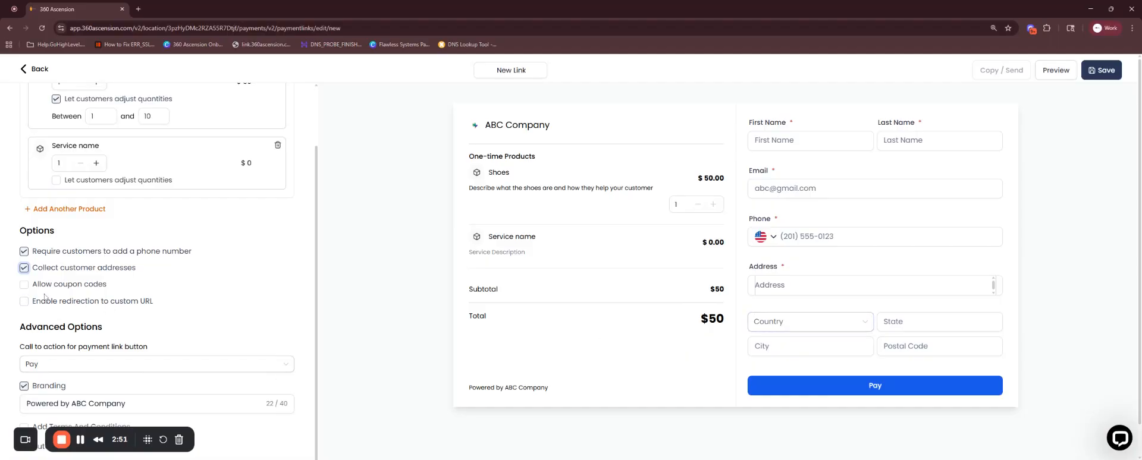
left_click(25, 286)
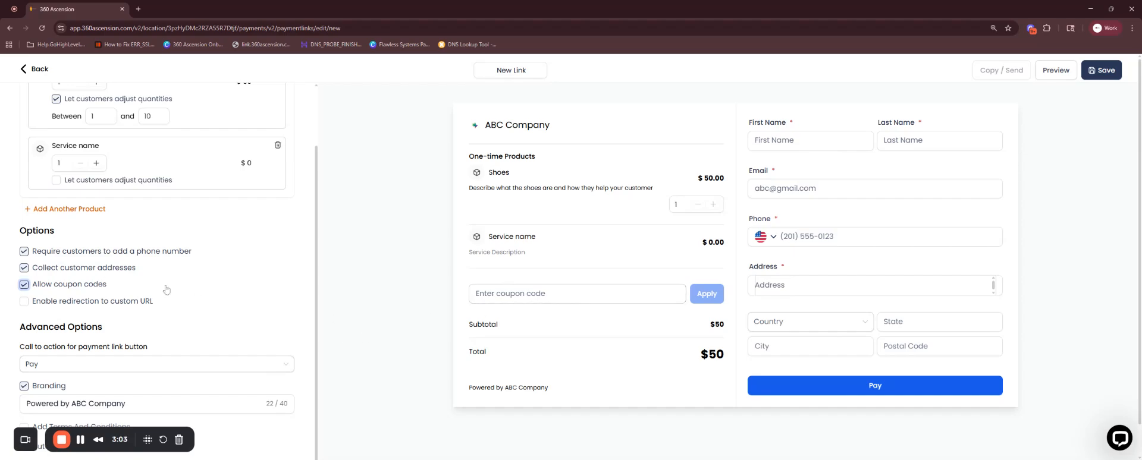
scroll(167, 290, "down", 1)
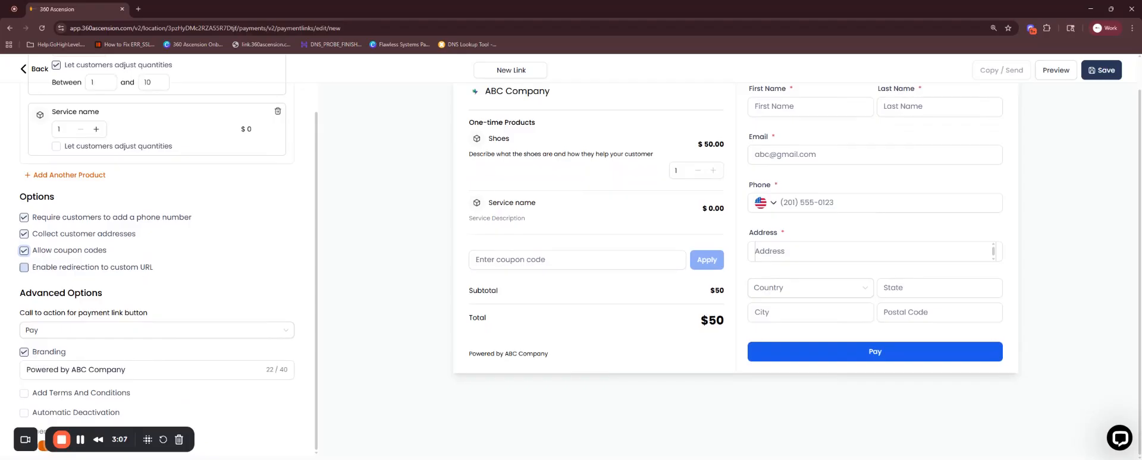
left_click(24, 268)
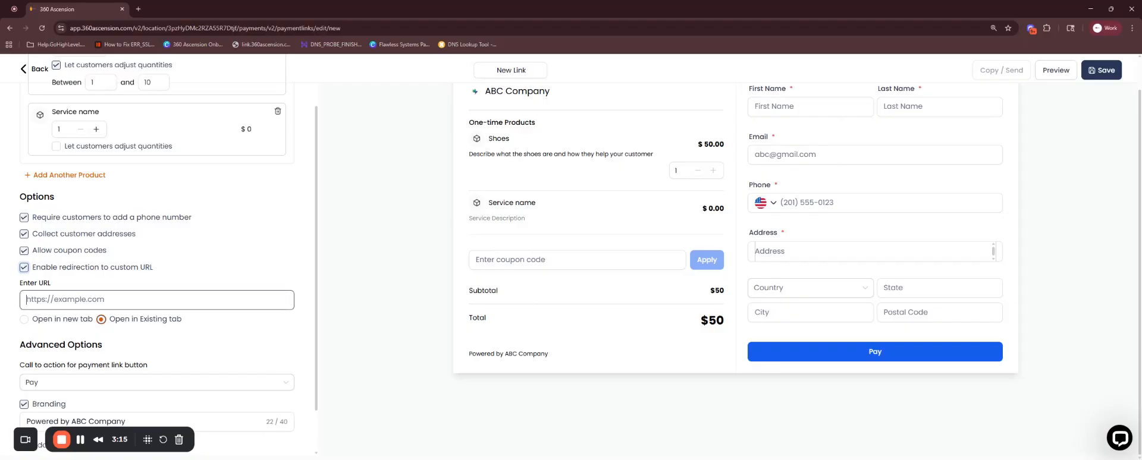
left_click(157, 300)
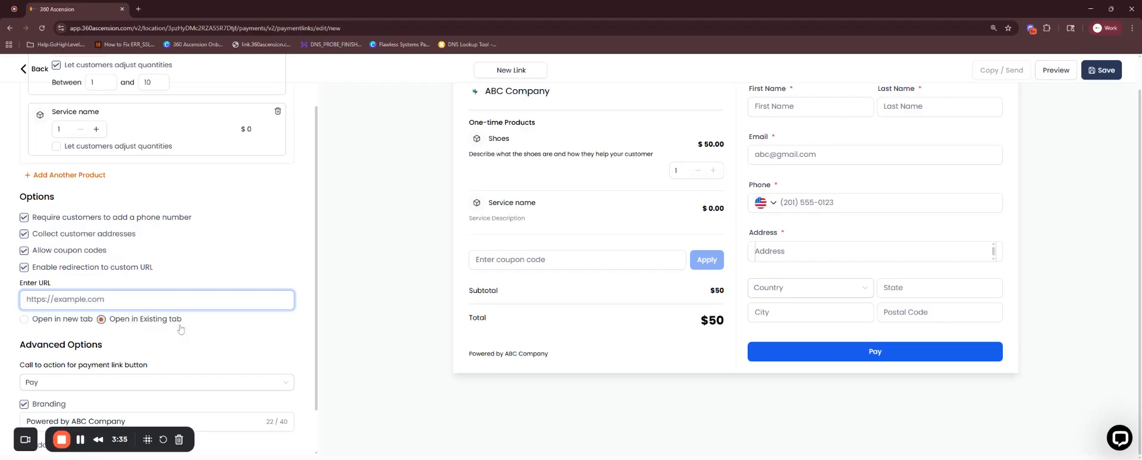
scroll(181, 329, "down", 1)
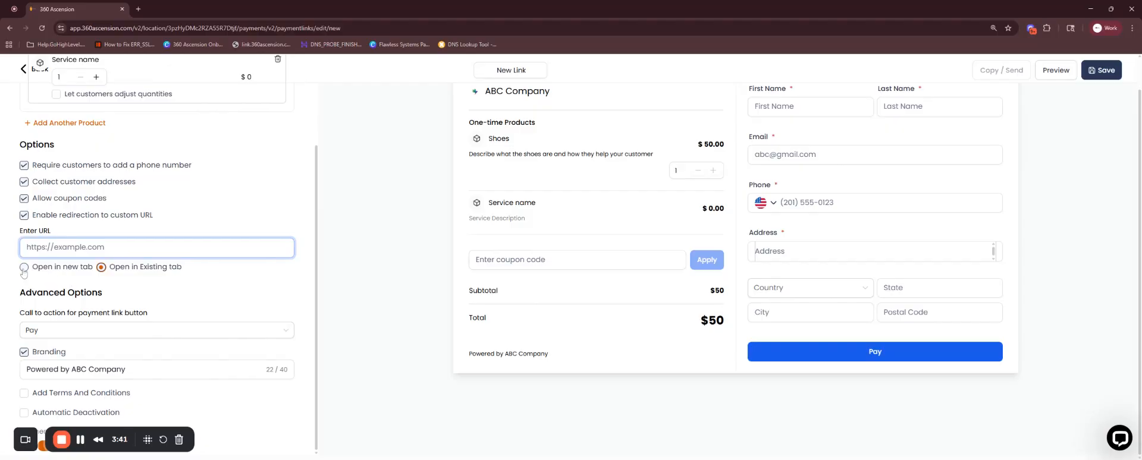
left_click(26, 219)
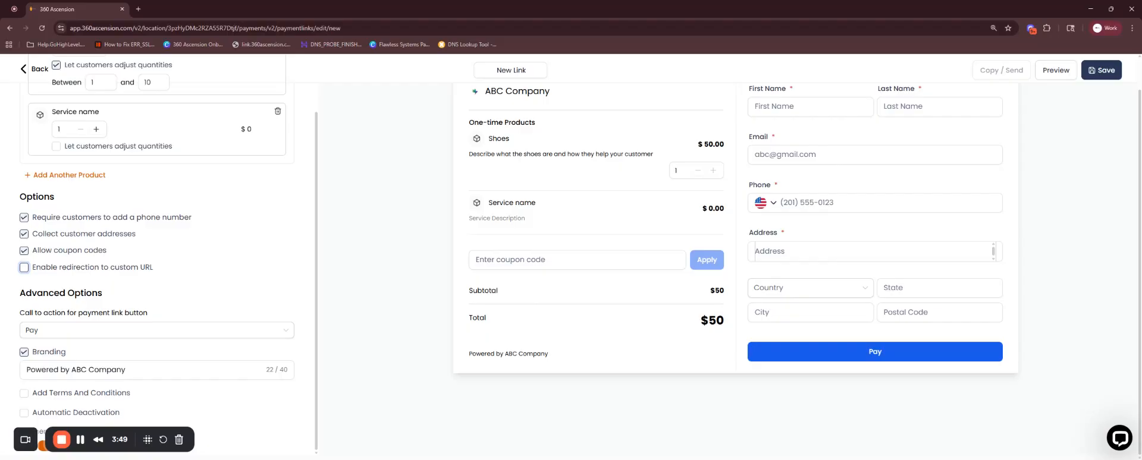
Try Book and Donate as the call to action for the payment link button, and set it back to Pay
left_click(266, 337)
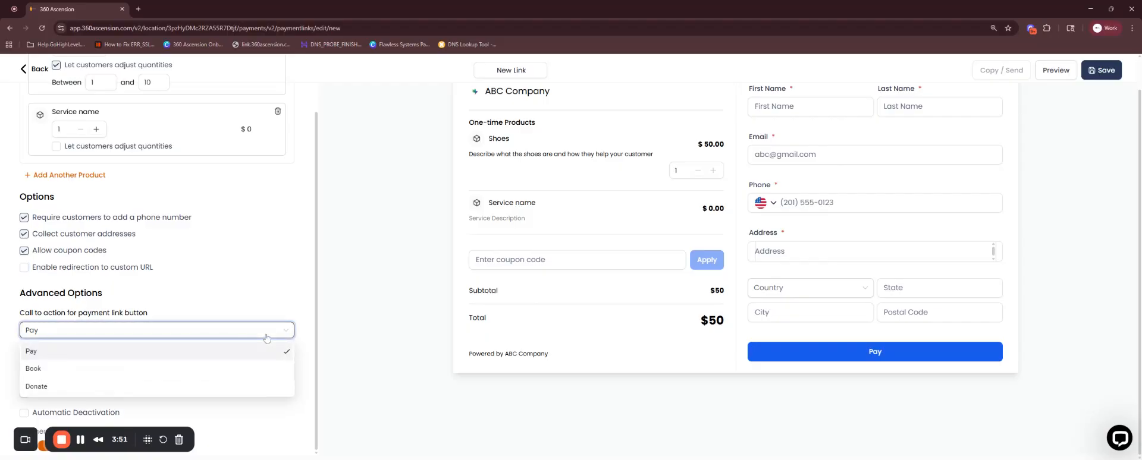
left_click(212, 369)
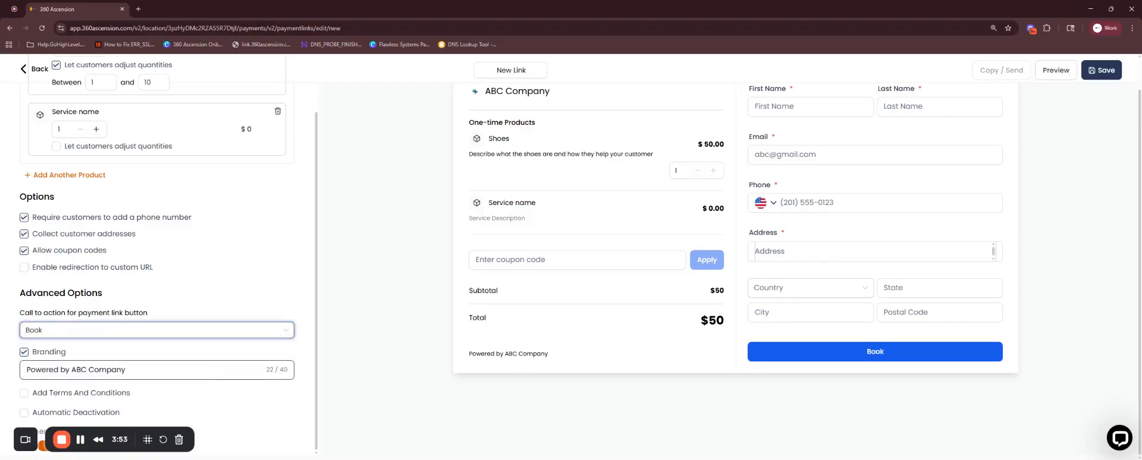
left_click(150, 334)
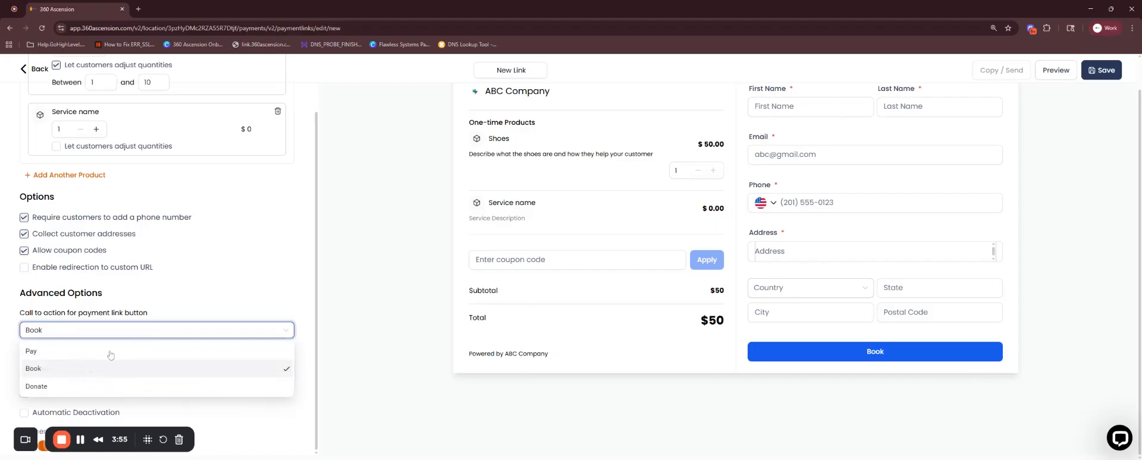
left_click(47, 386)
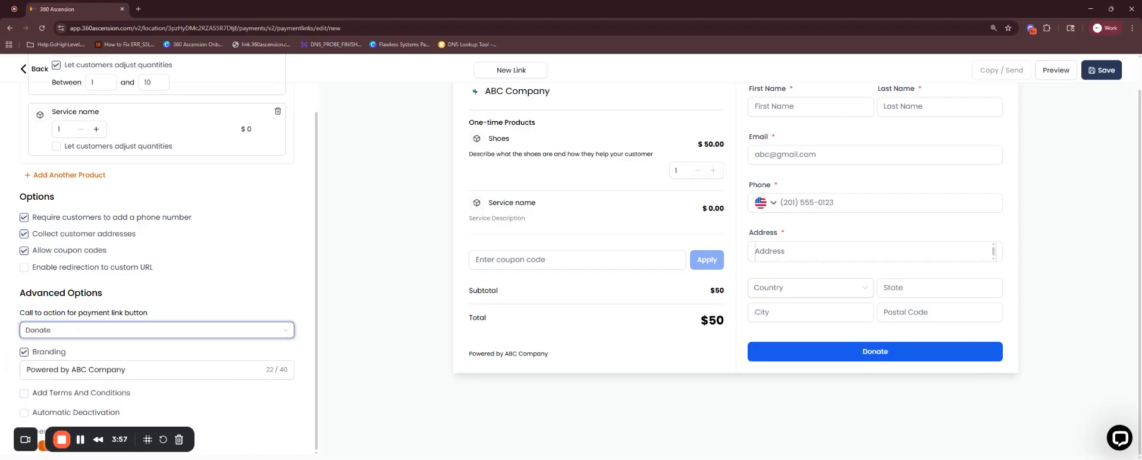
left_click(149, 305)
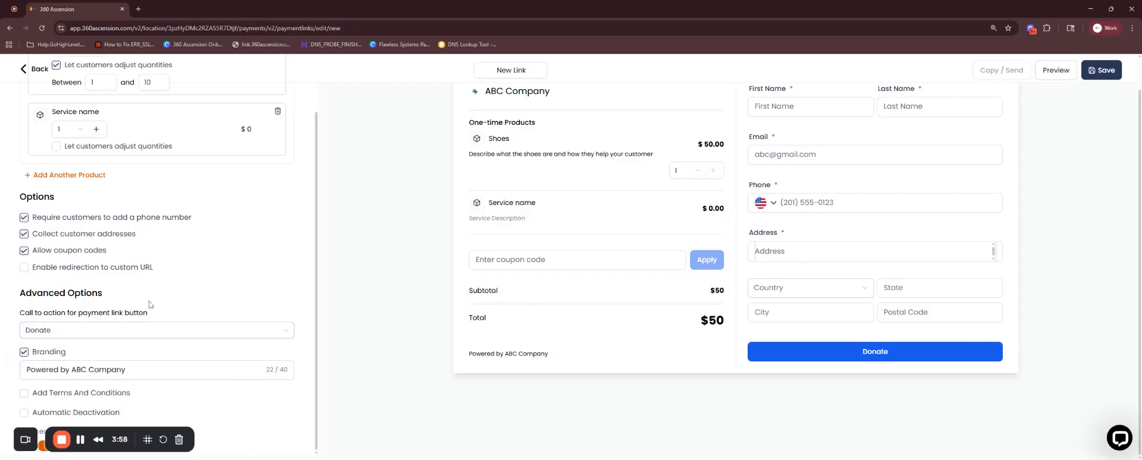
left_click(54, 330)
left_click(53, 350)
Change the branding text to "Promoted by ABC Company"
left_click(119, 369)
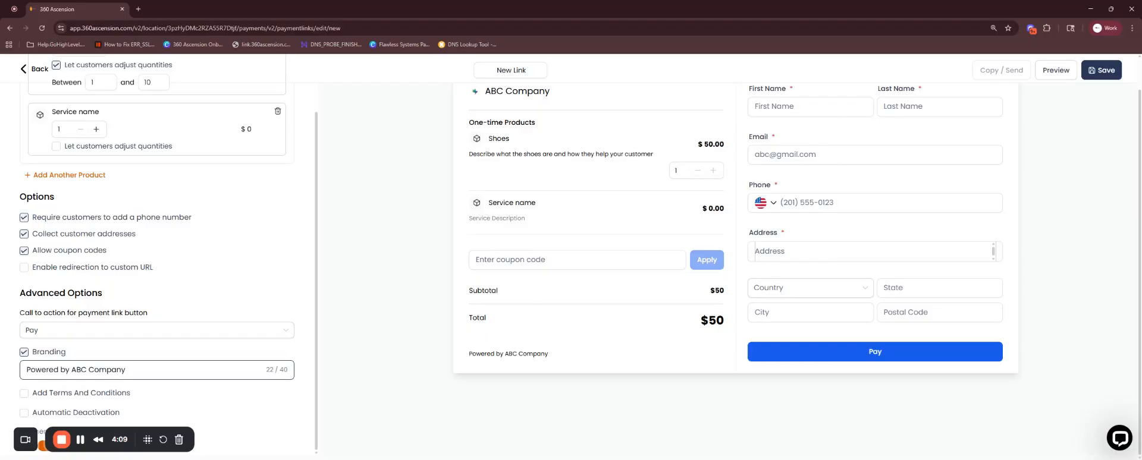
left_click_drag(71, 370, 17, 369)
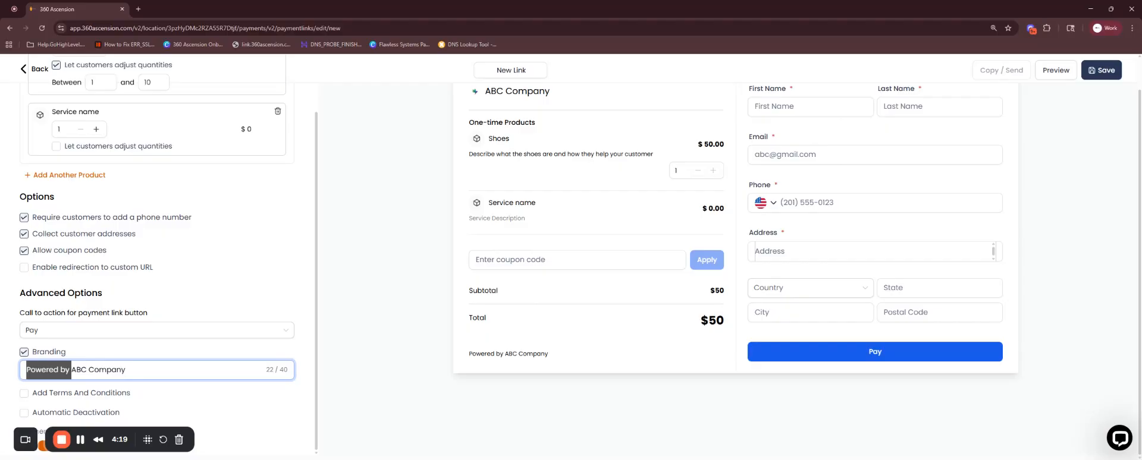
type("Promoted by")
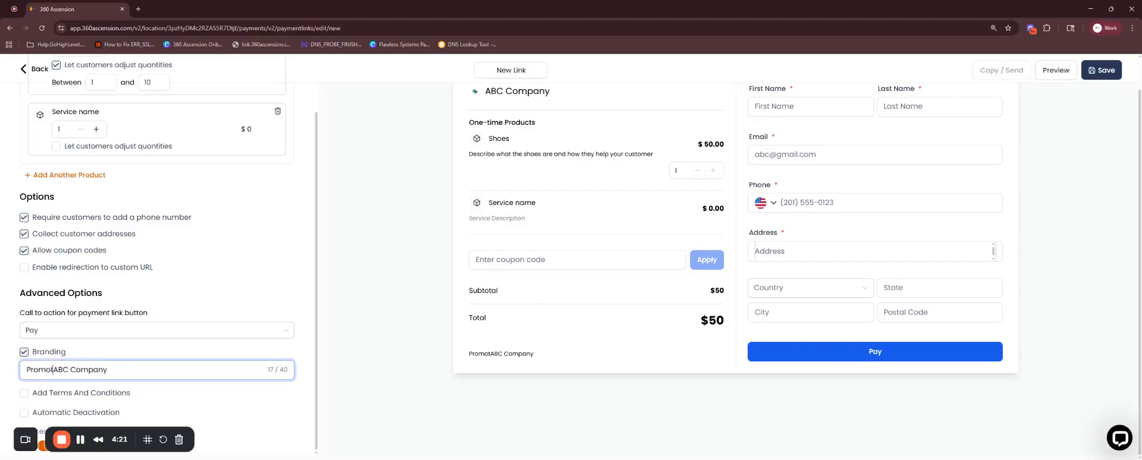
key("BackSpace")
key("BackSpace")
key("BackSpace")
key("BackSpace")
key("BackSpace")
key("BackSpace")
key("BackSpace")
key("BackSpace")
key("BackSpace")
key("BackSpace")
key("BackSpace")
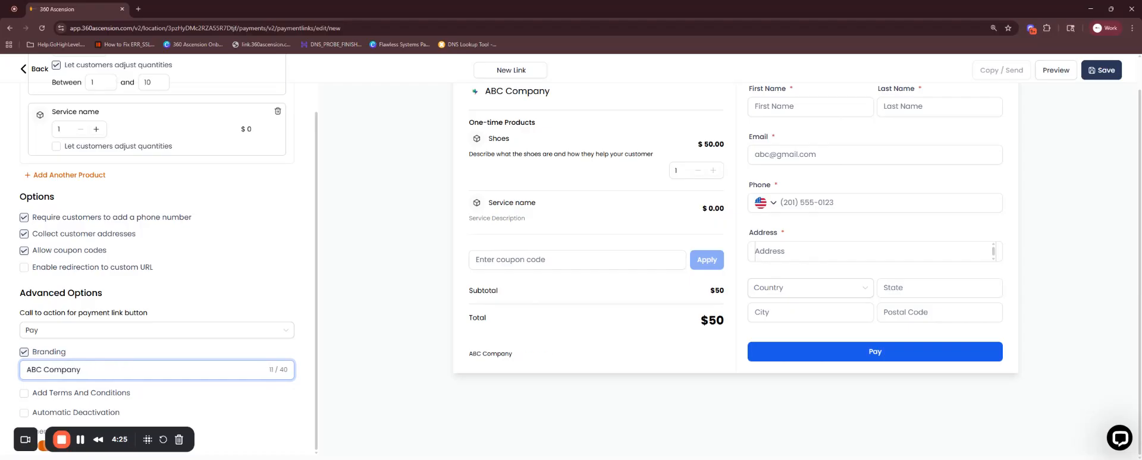
type("Promt")
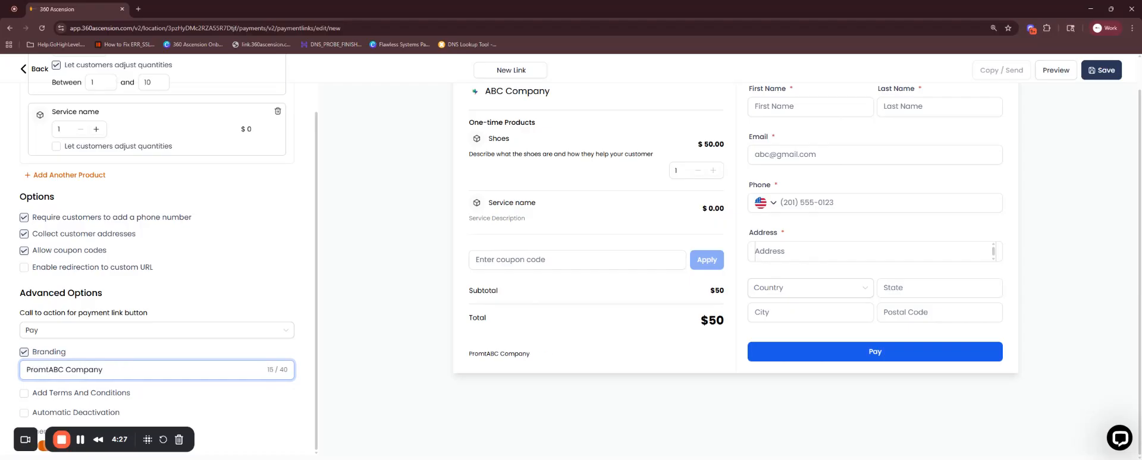
key("BackSpace")
type("oted by")
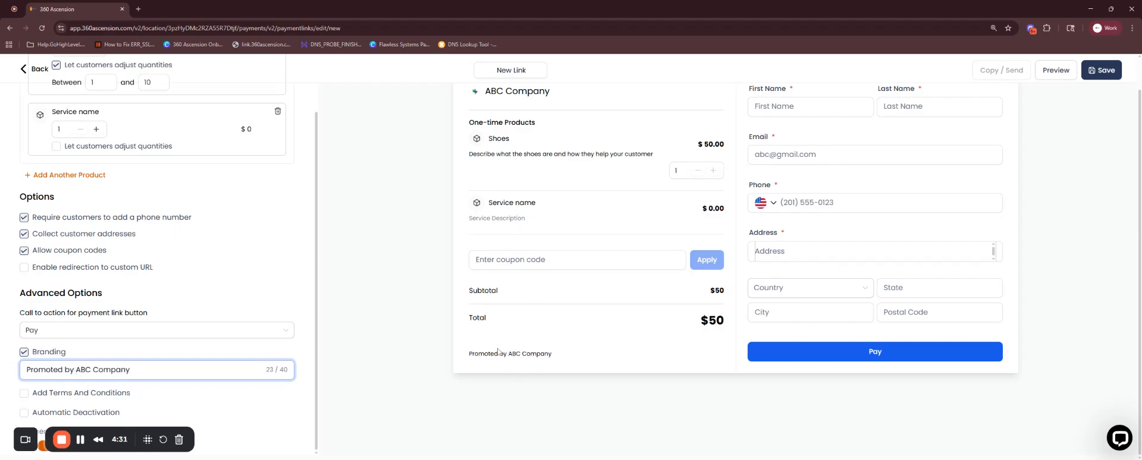
Add terms and conditions to the payment link with the text "Terms and conditions"
left_click_drag(127, 435, 325, 432)
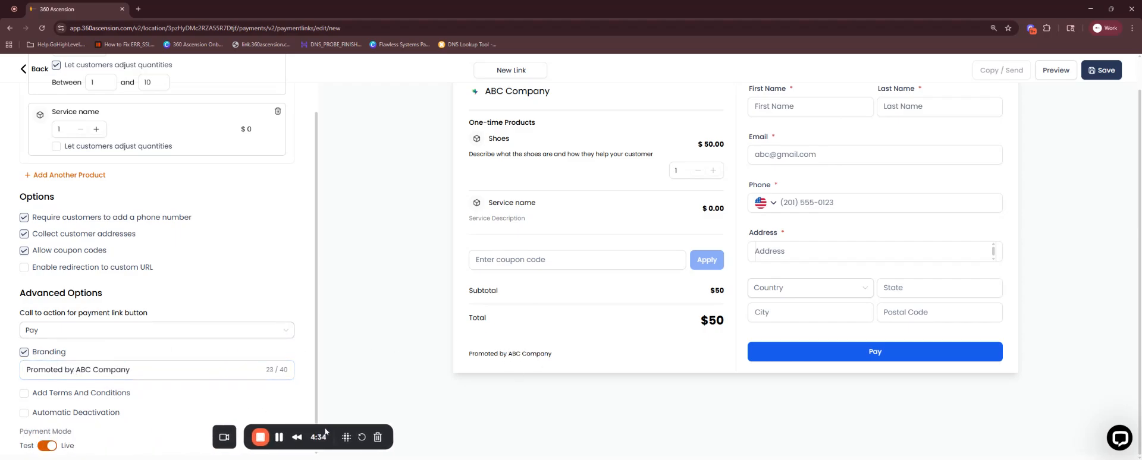
left_click(24, 394)
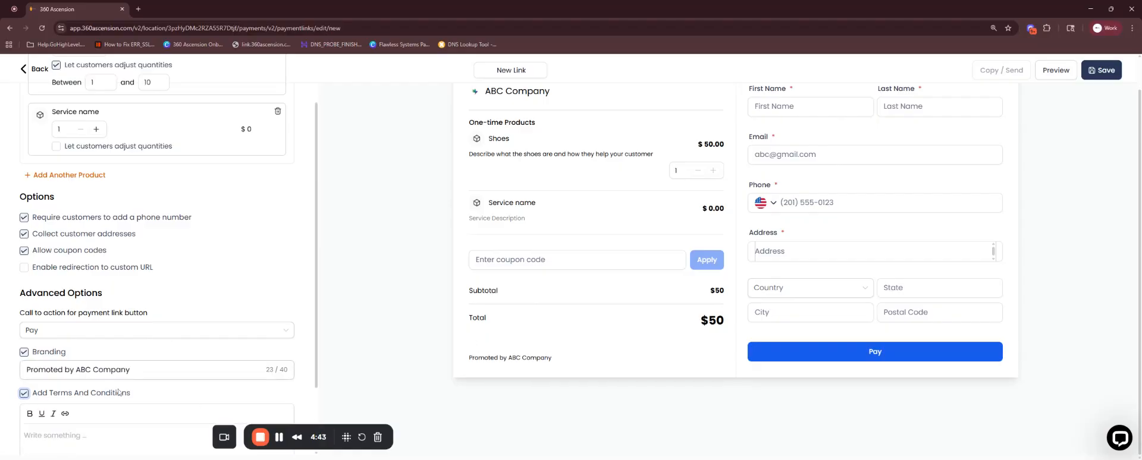
scroll(119, 393, "down", 2)
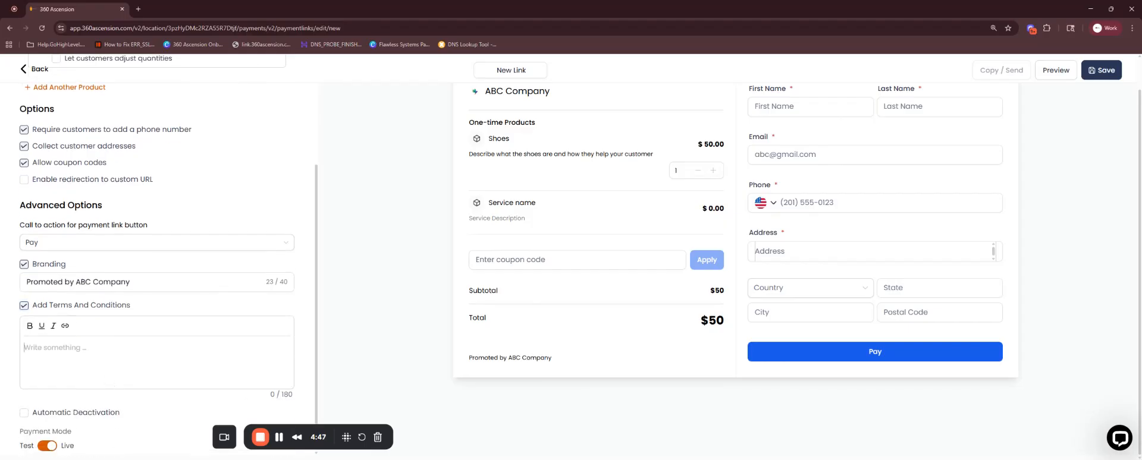
type("Ter")
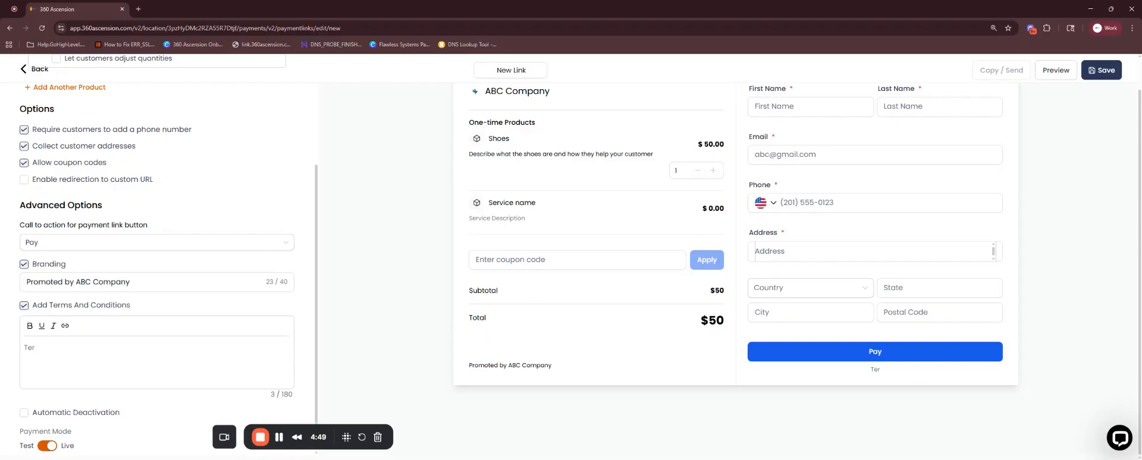
type("ms and conditions")
left_click(65, 326)
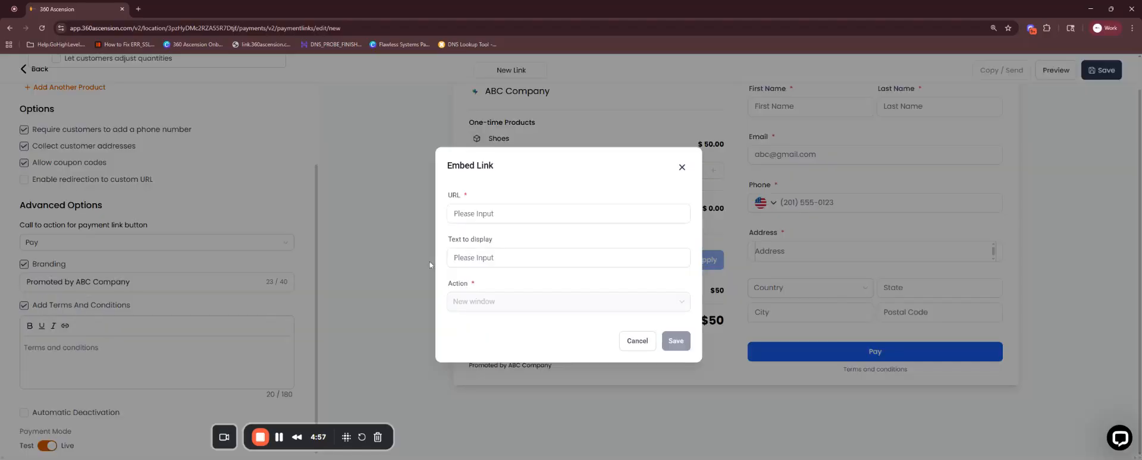
left_click(682, 167)
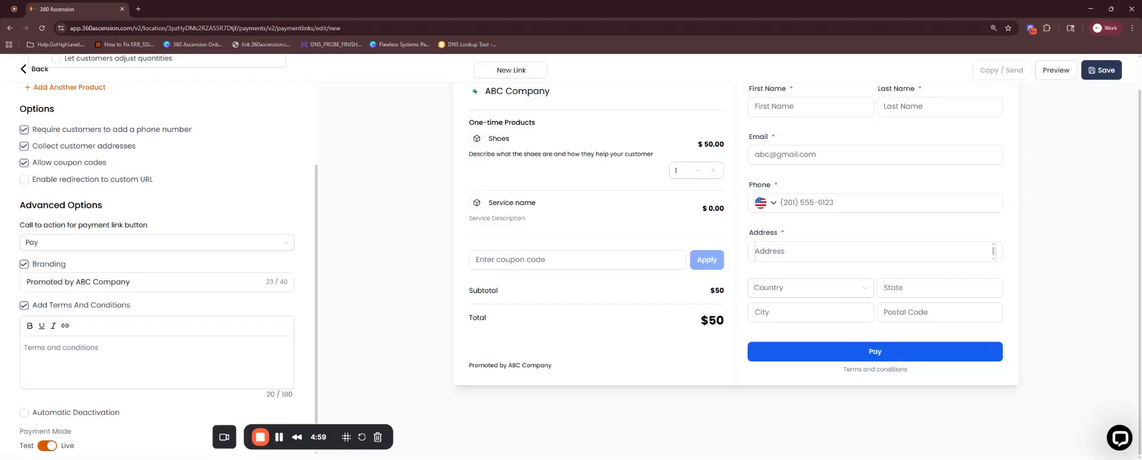
left_click_drag(100, 349, 19, 353)
left_click(65, 326)
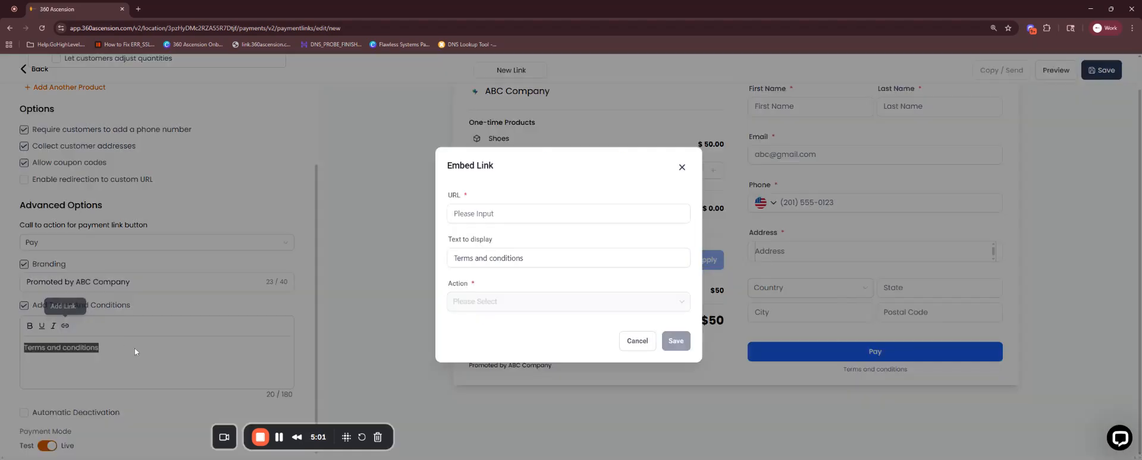
left_click(682, 167)
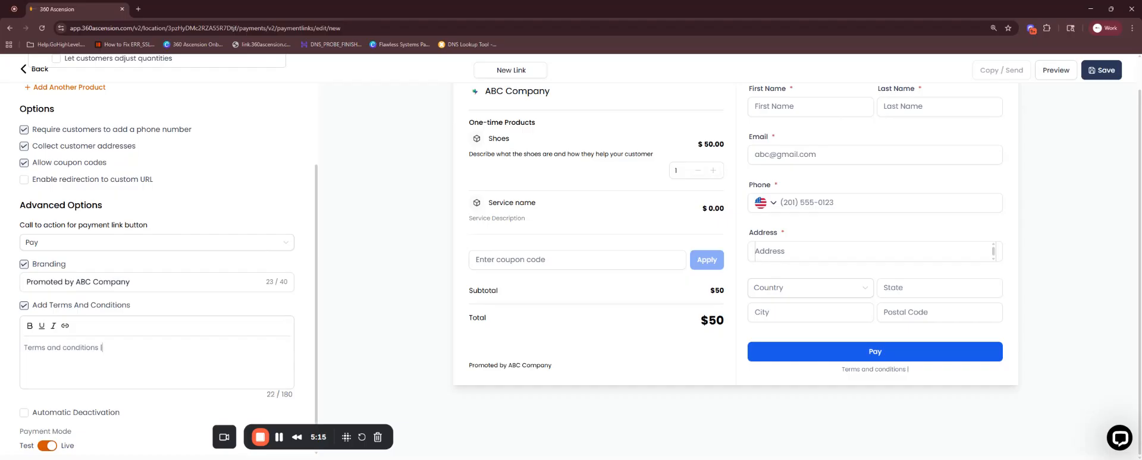
Extend the terms and conditions text to read "Terms and conditions | Privacy Policy"
type("| Privacy Policy")
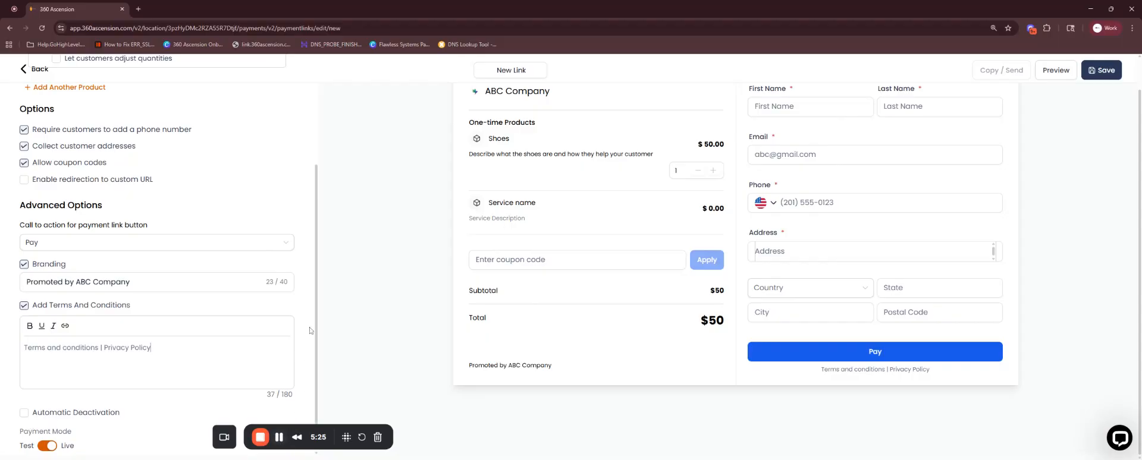
Enable automatic deactivation with the date 2025-09-30, and switch the payment mode to Test and back to Live
left_click_drag(292, 438, 359, 424)
left_click(24, 413)
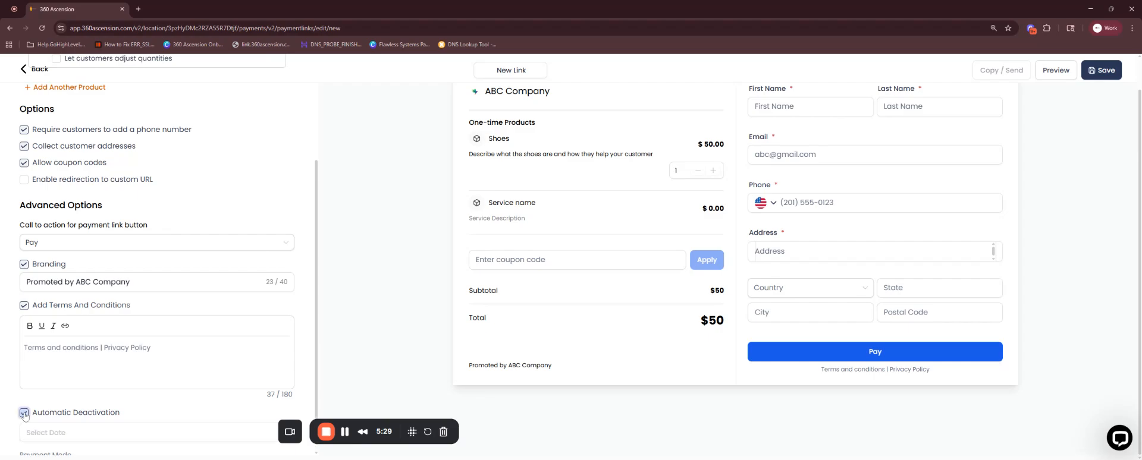
scroll(119, 405, "down", 1)
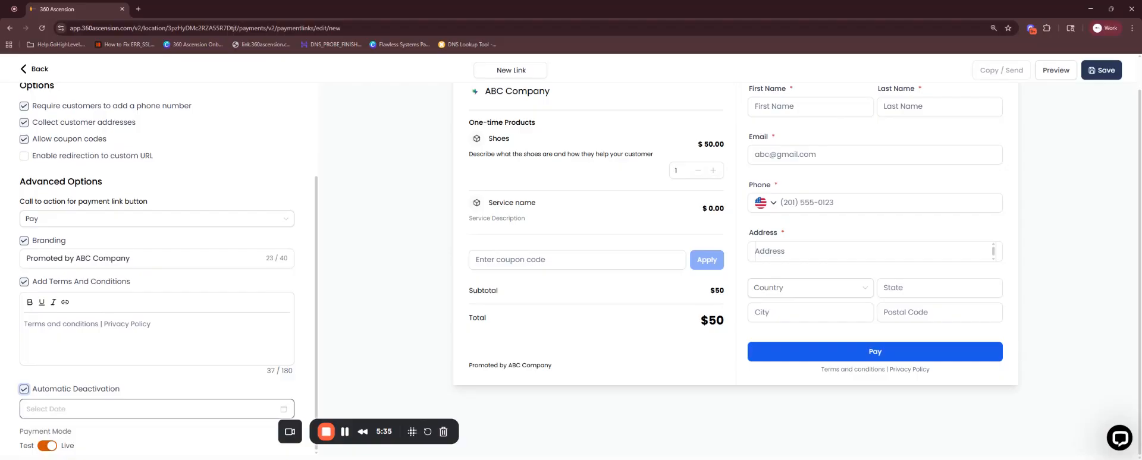
left_click(235, 409)
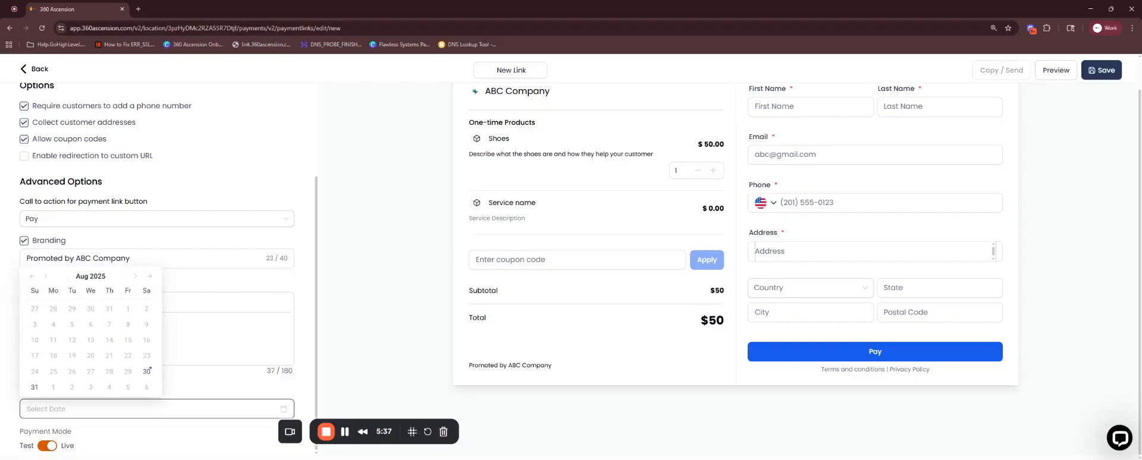
left_click(137, 278)
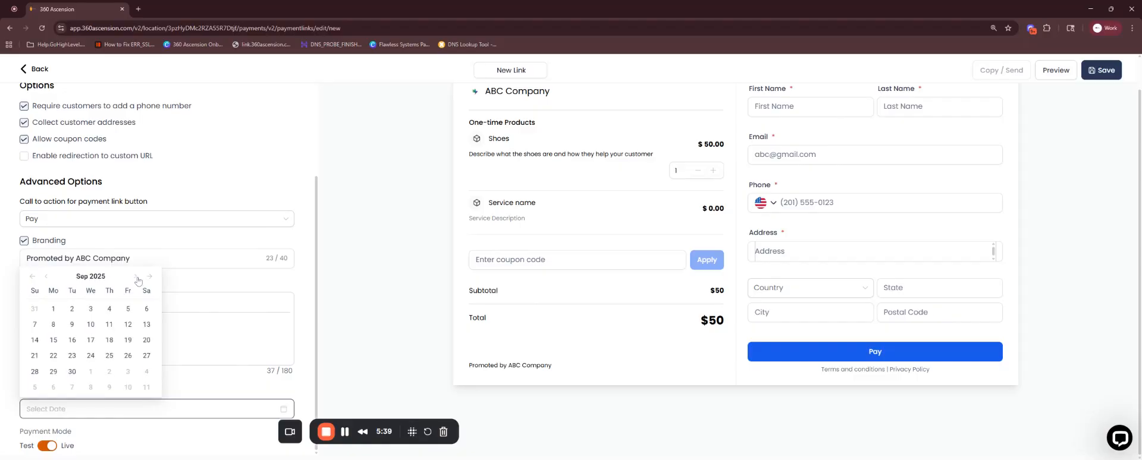
left_click(71, 373)
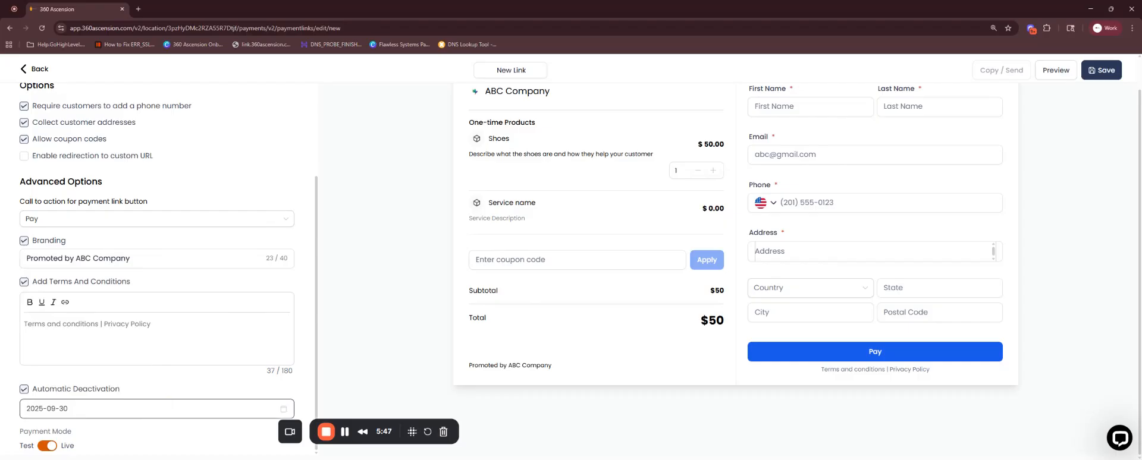
left_click(47, 446)
left_click(47, 446)
Rename the payment link as "Sample Link"
scroll(270, 361, "up", 5)
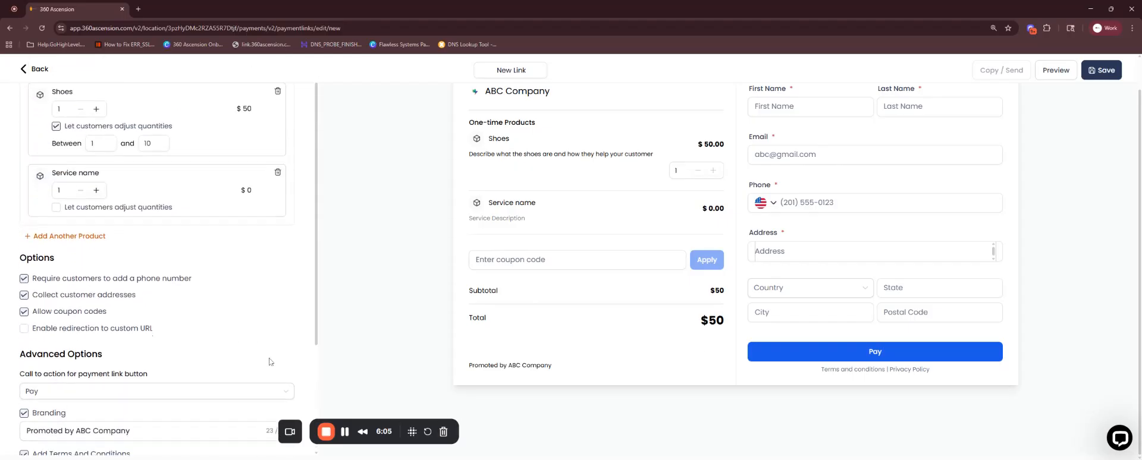
scroll(270, 362, "up", 1)
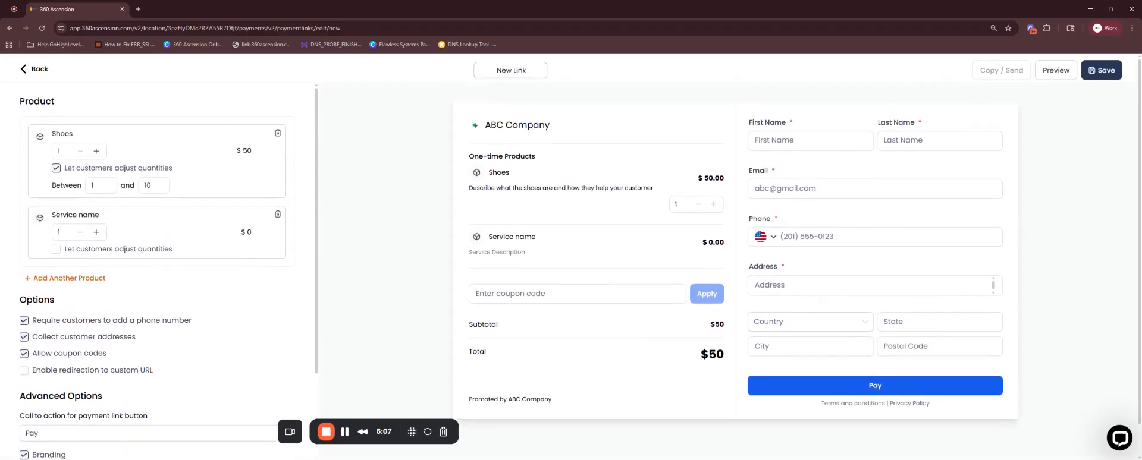
triple_click(511, 70)
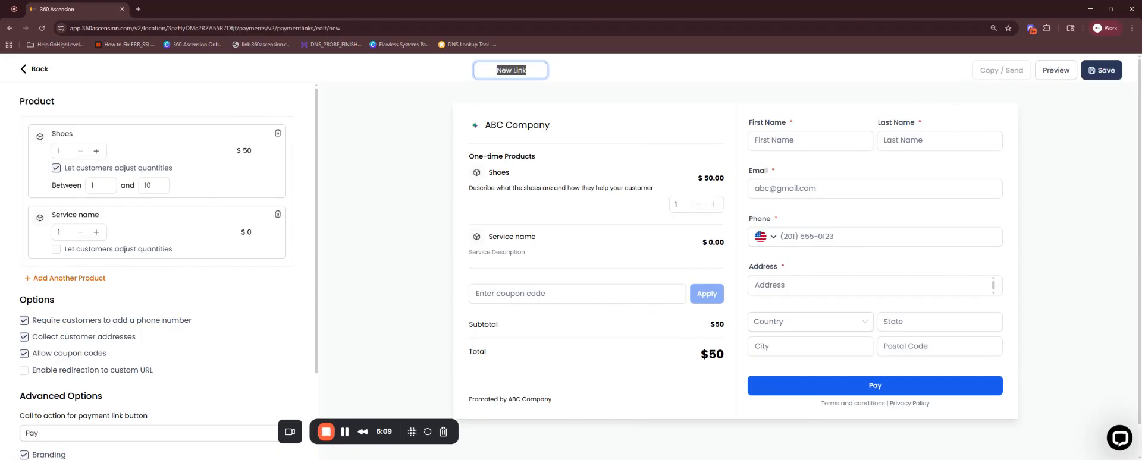
type("Sample Link")
left_click(577, 85)
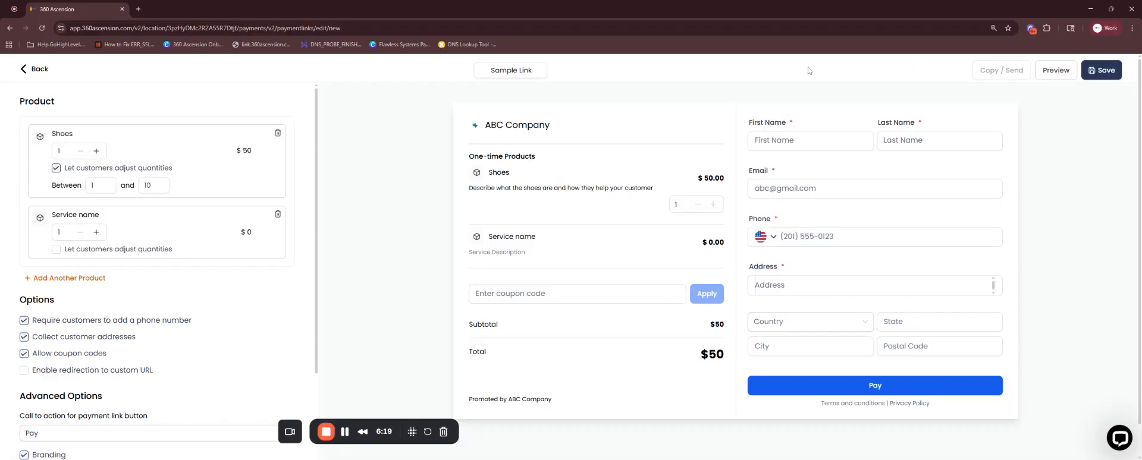
Save the payment link and open its preview
left_click(1107, 71)
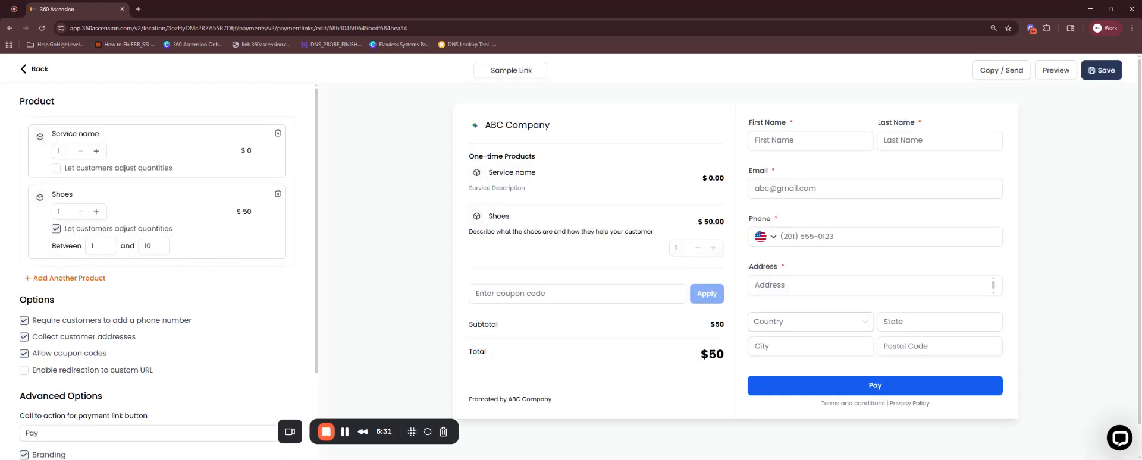
left_click(1052, 73)
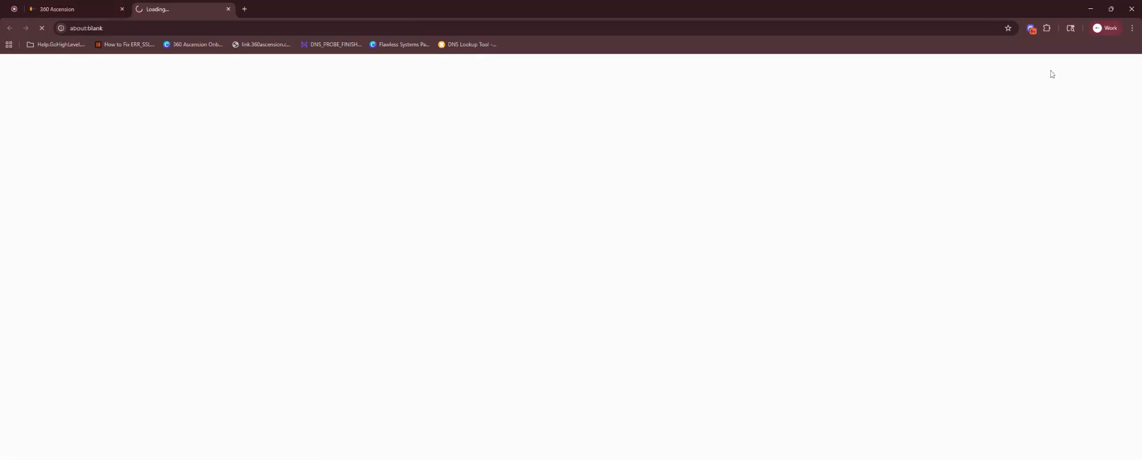